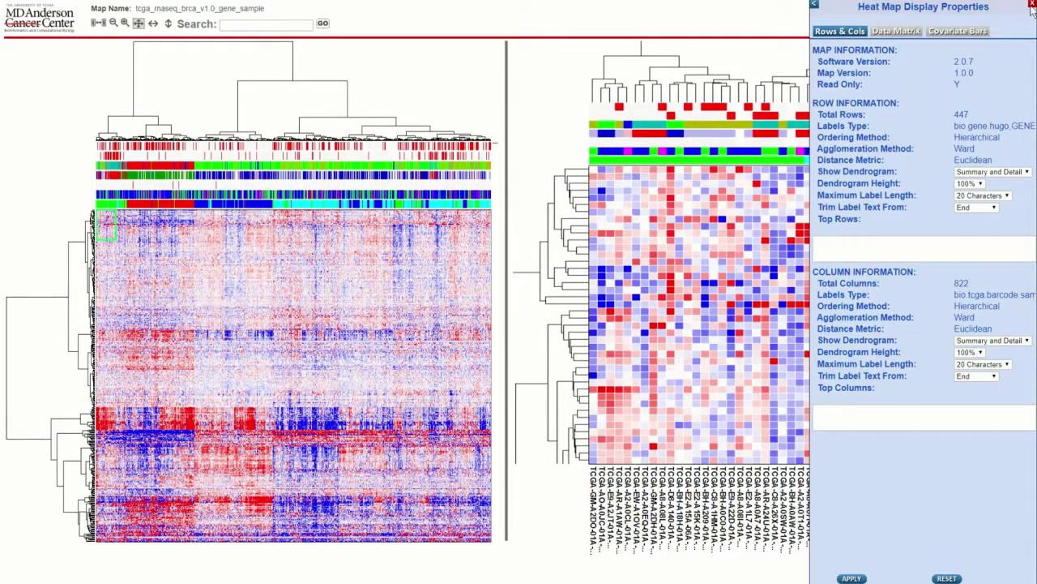
- Close and reopen Heat Map Display Properties, showing row and column dendrogram settings
left_click(1031, 4)
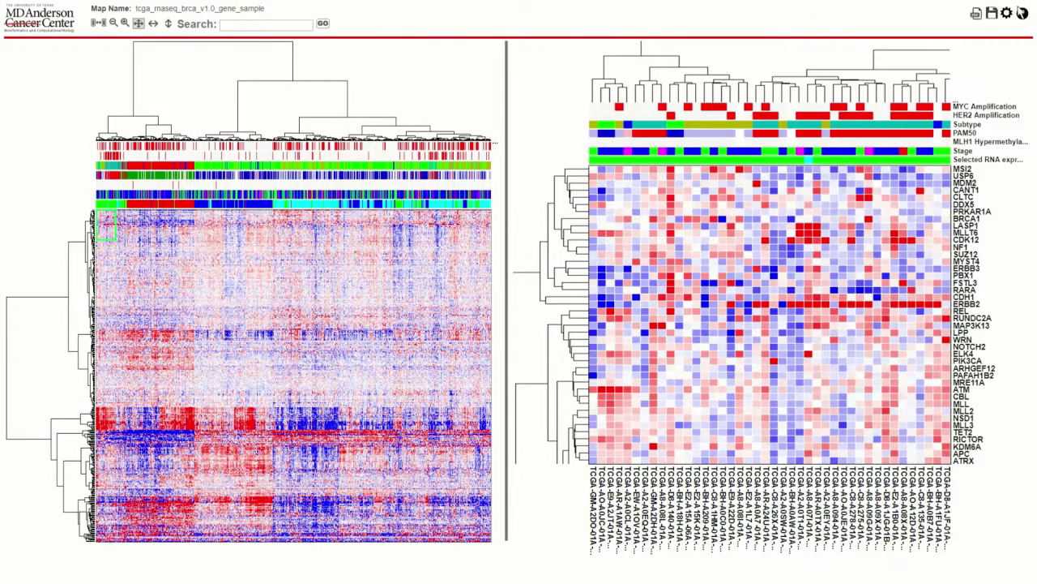
left_click(1008, 15)
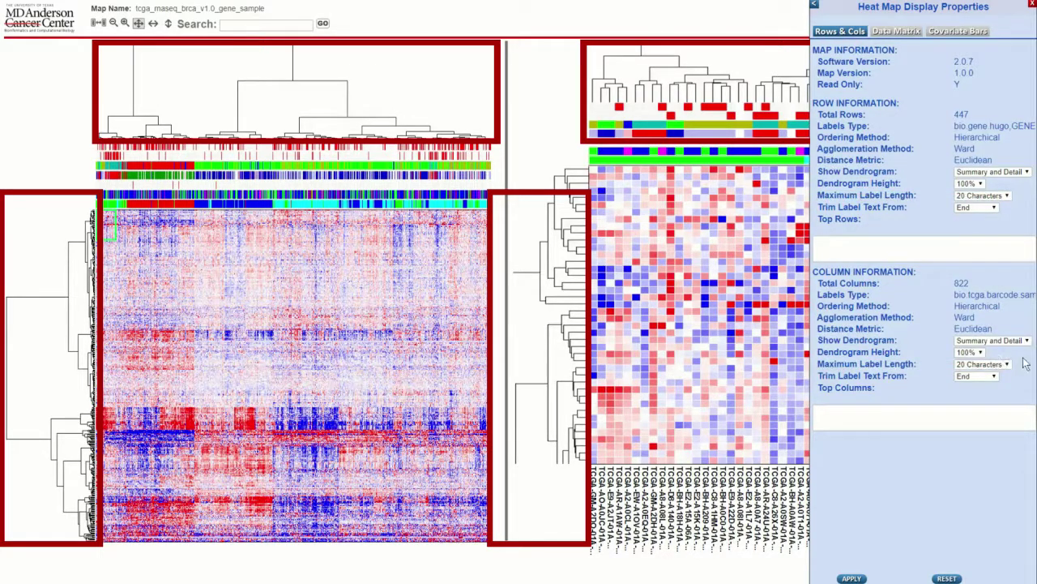
- Set the column dendrogram height to 200%, apply it, and choose the column maximum label length
left_click(1019, 174)
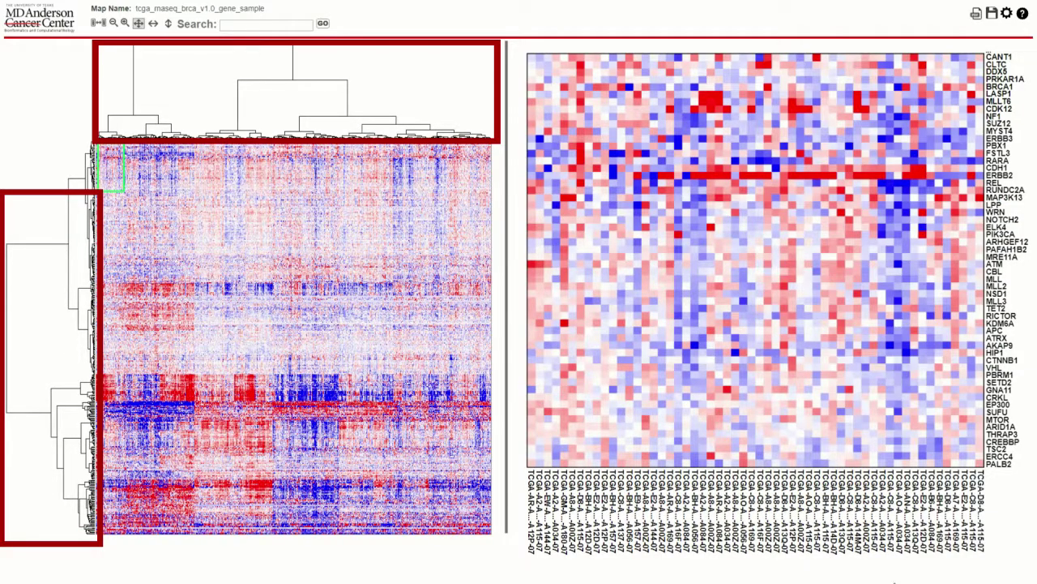
left_click(1006, 13)
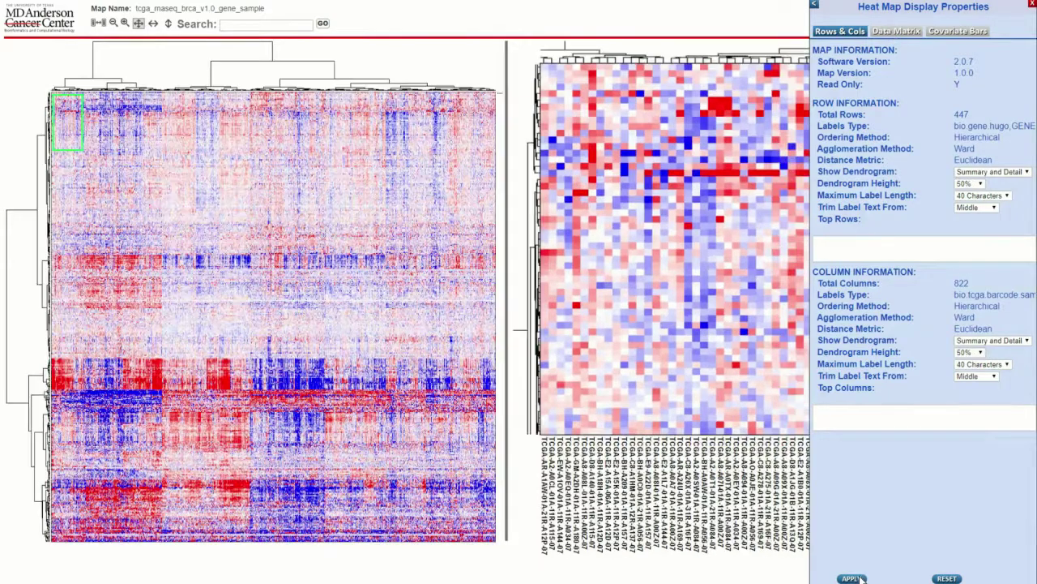
left_click(979, 352)
left_click(968, 414)
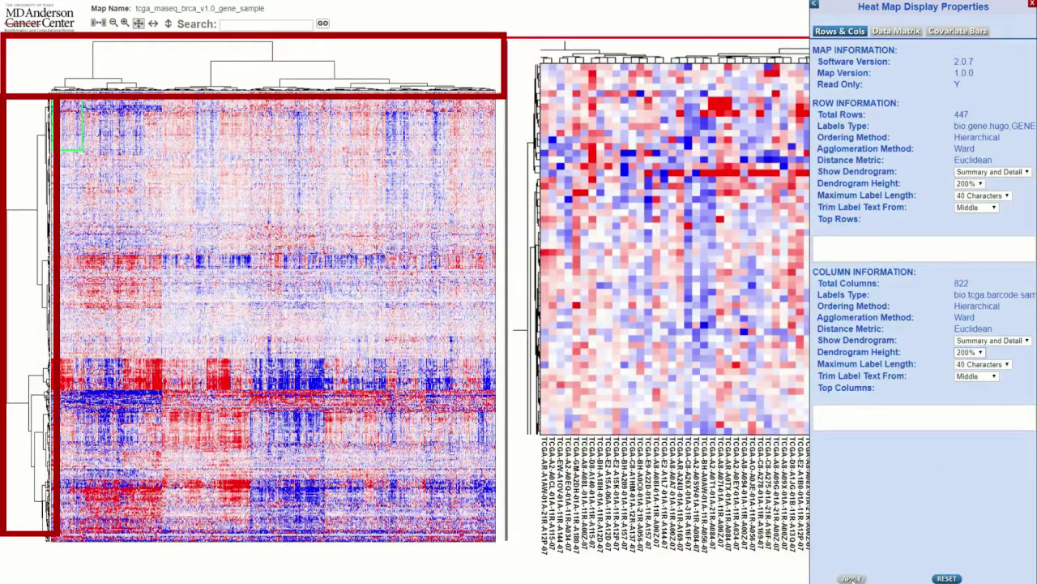
left_click(851, 578)
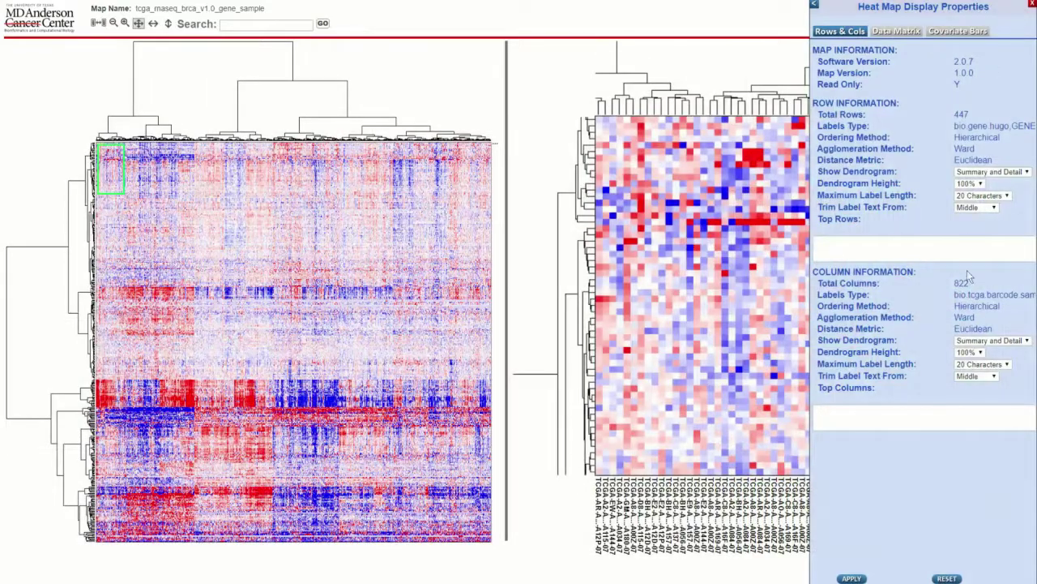
left_click(994, 369)
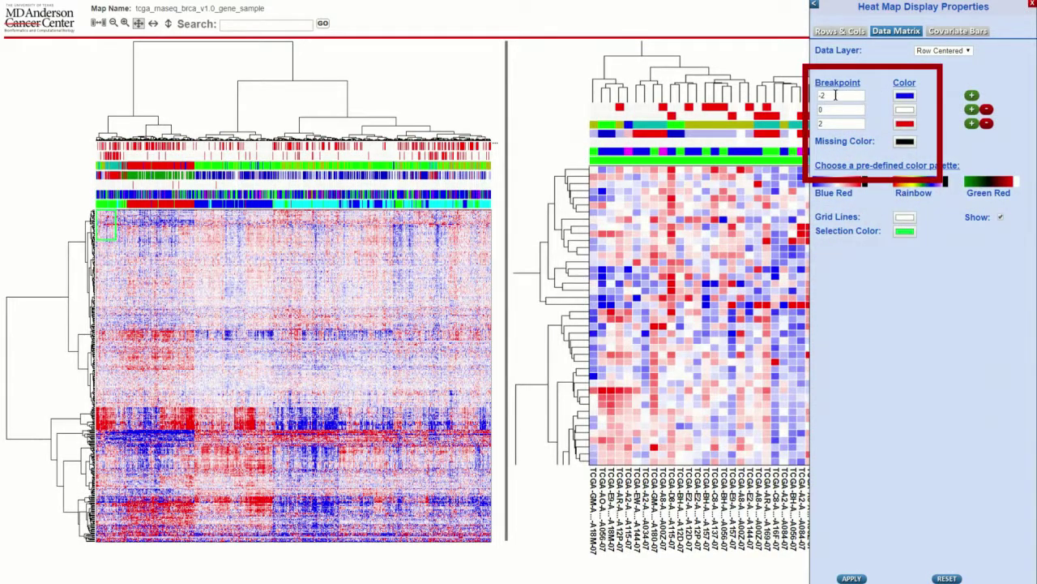
- Edit the three data matrix breakpoint values (3, 5, 3) and apply them
double_click(836, 95)
type("3")
double_click(826, 109)
type("5")
double_click(826, 123)
type("2")
key("BackSpace")
type("3")
left_click(851, 578)
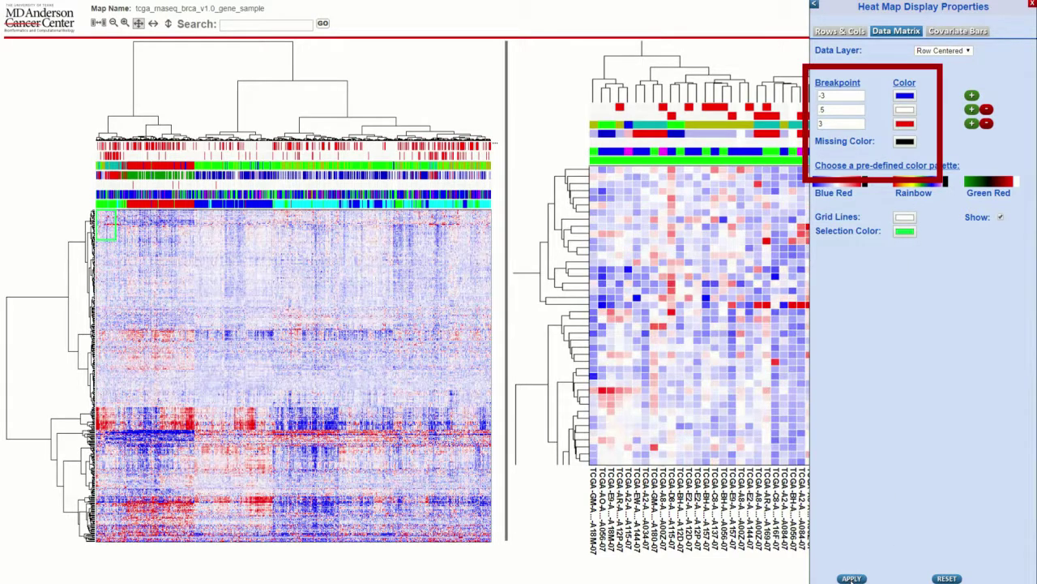
- Insert a light green 1.5 breakpoint and apply it to the heat maps
double_click(825, 96)
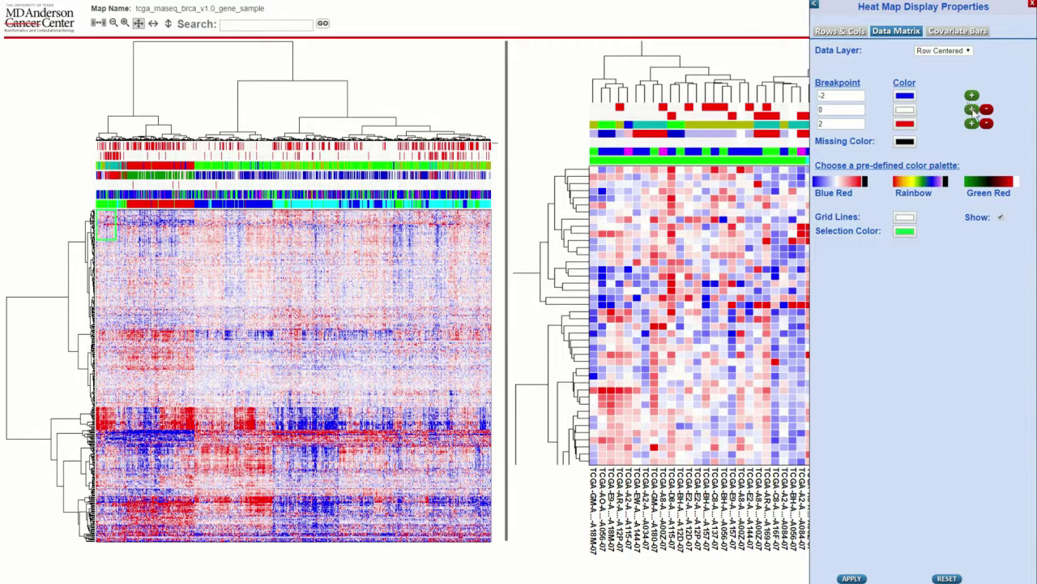
left_click(971, 110)
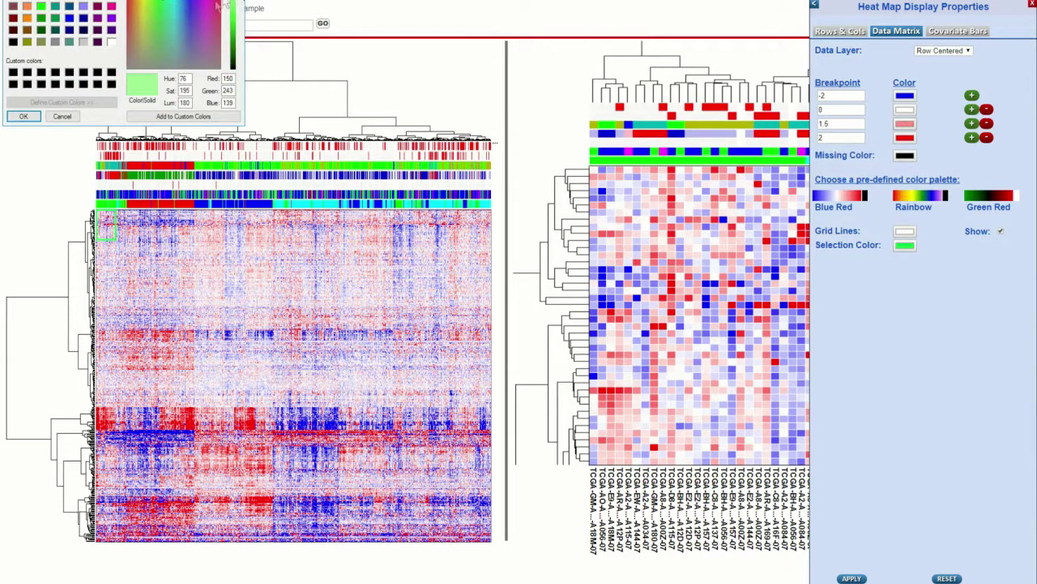
left_click(20, 114)
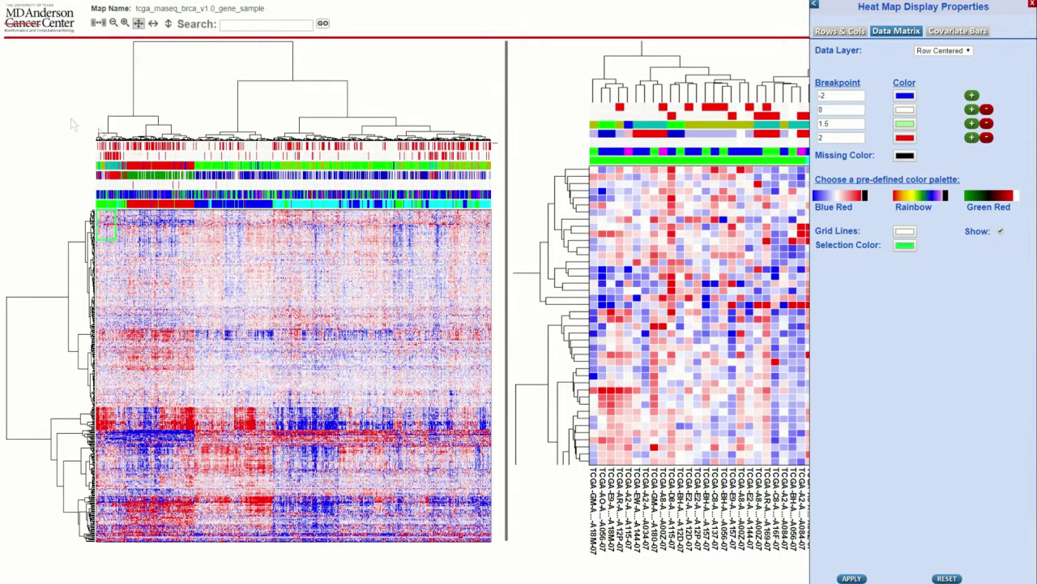
left_click(851, 578)
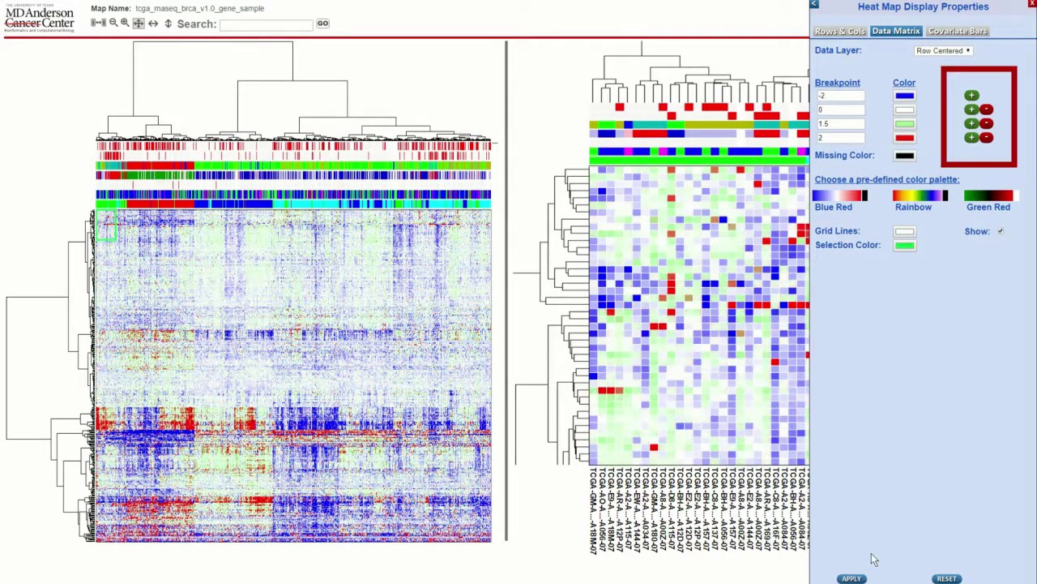
- Delete the 1.5 breakpoint, then apply the Rainbow preset palette
left_click(987, 124)
left_click(851, 578)
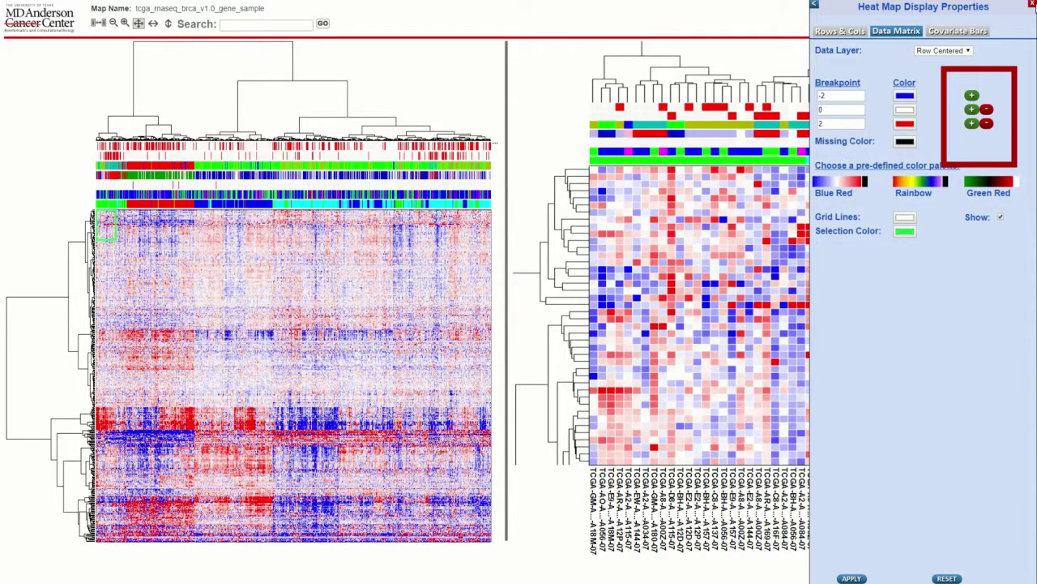
left_click(915, 184)
left_click(851, 578)
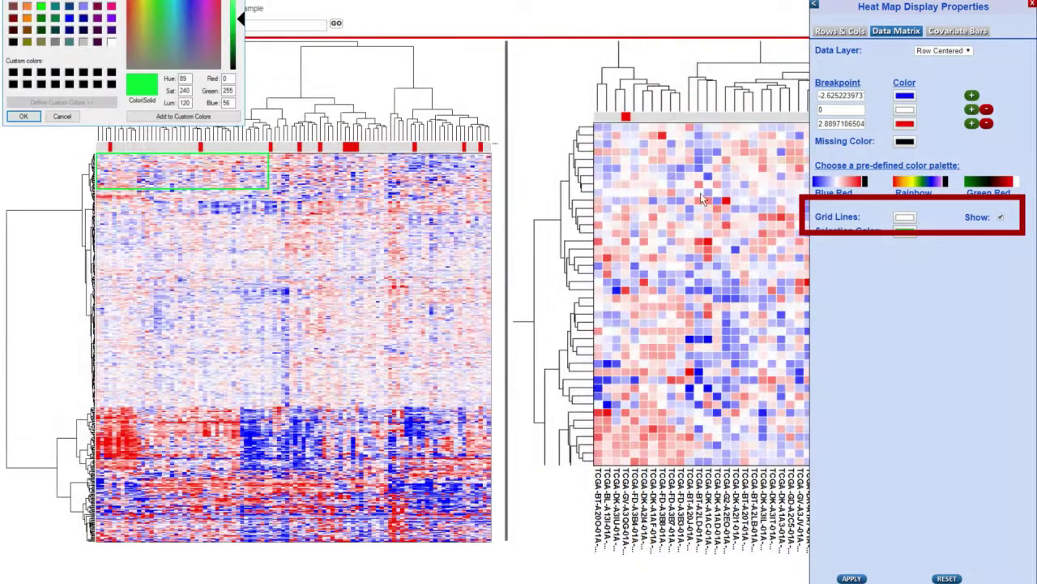
- Select a range of detail-map columns and apply magenta as the selection colour
left_click(21, 114)
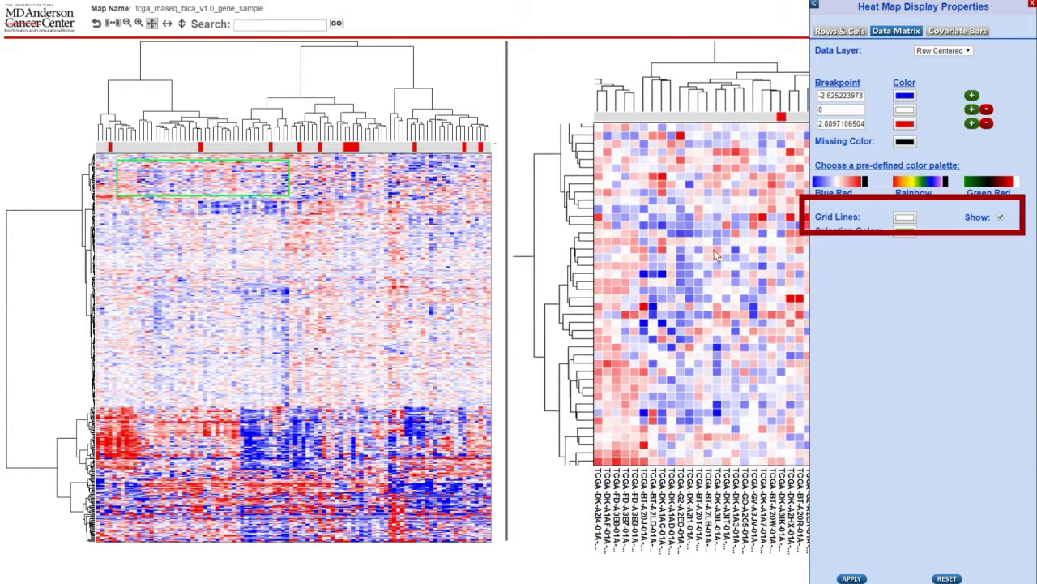
left_click_drag(658, 483, 710, 495)
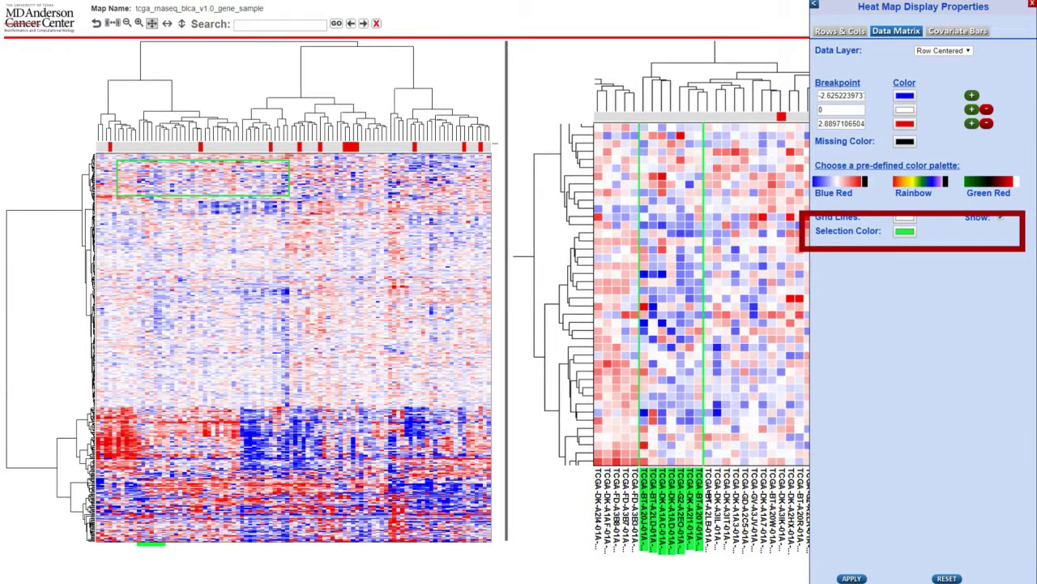
left_click(904, 231)
left_click(111, 17)
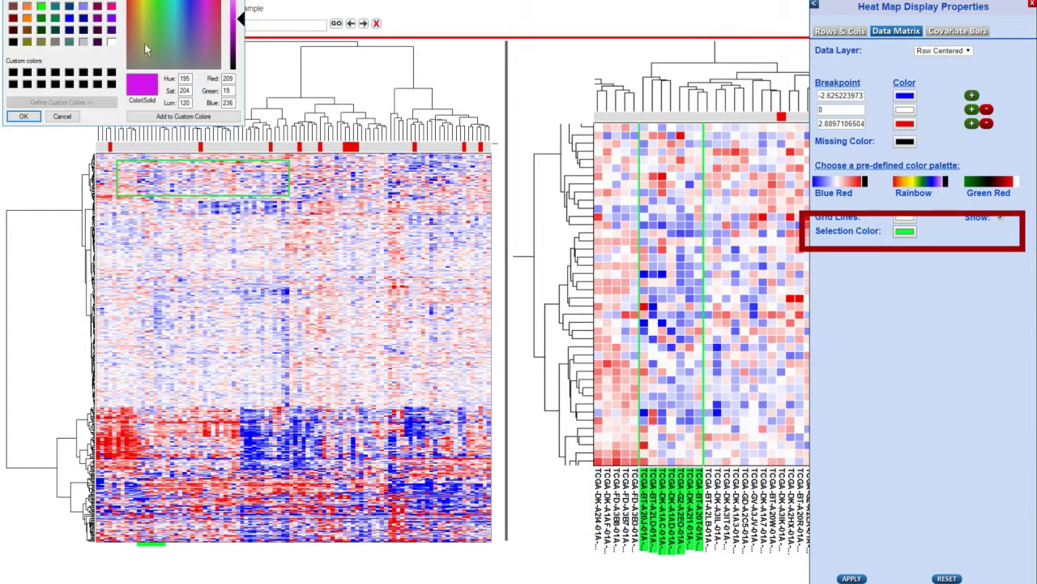
left_click(24, 116)
left_click(849, 578)
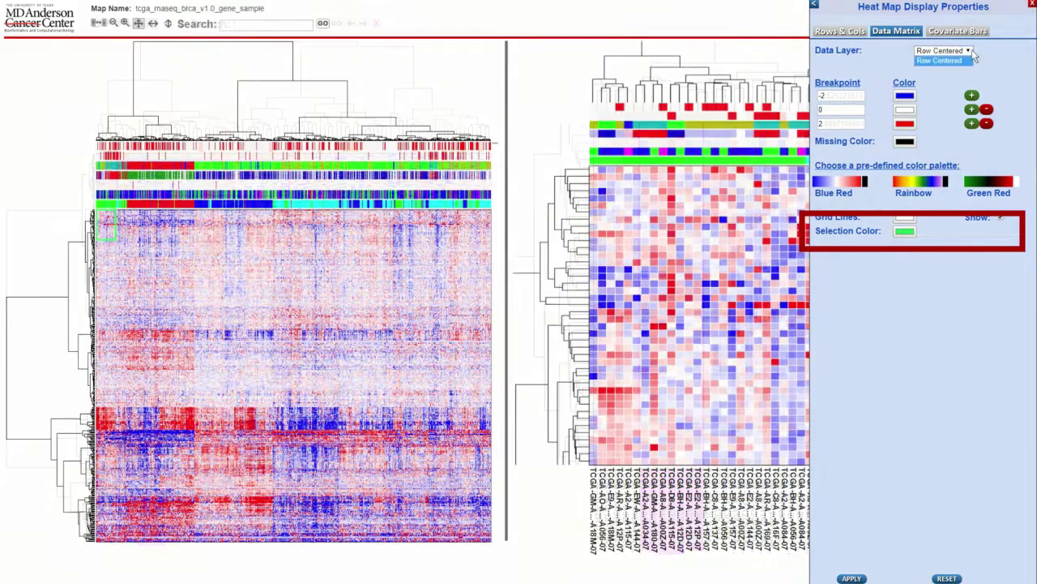
- Show the Covariate Bars tab and browse the covariate list, leaving ALL selected
left_click(957, 31)
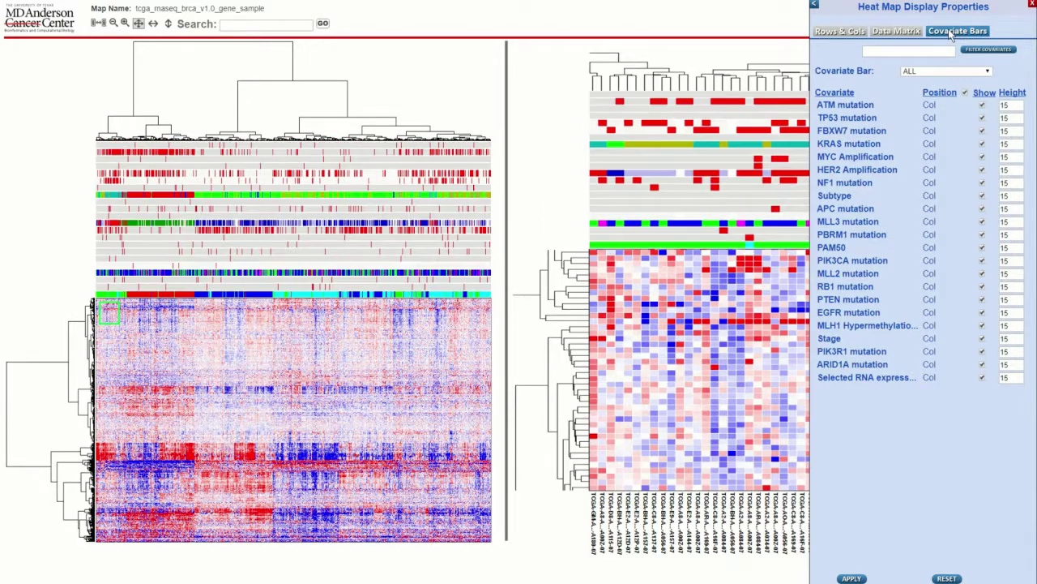
left_click(988, 72)
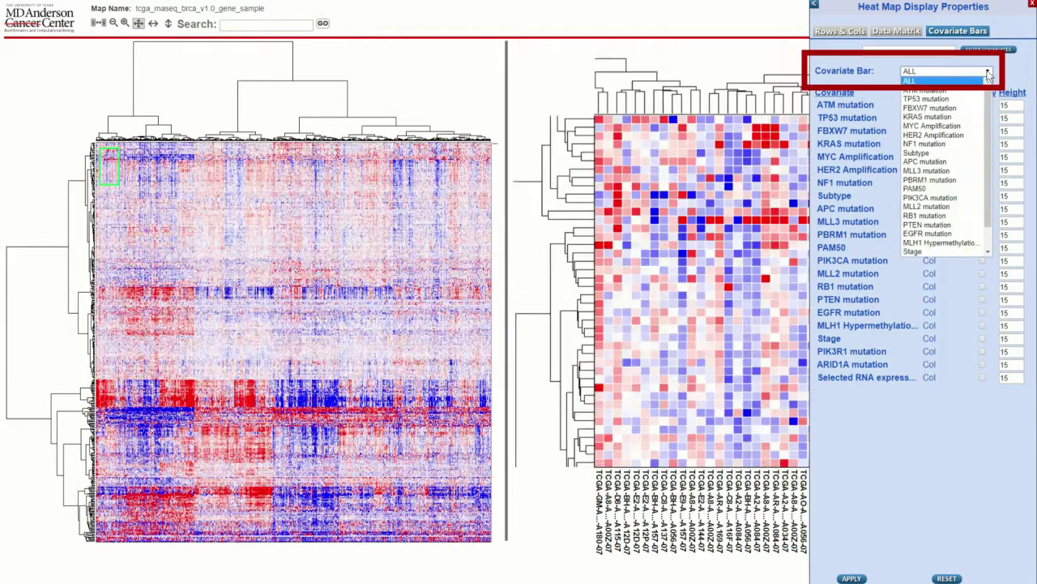
mouse_move(988, 97)
left_mouse_down()
mouse_move(988, 121)
mouse_move(989, 85)
left_mouse_up()
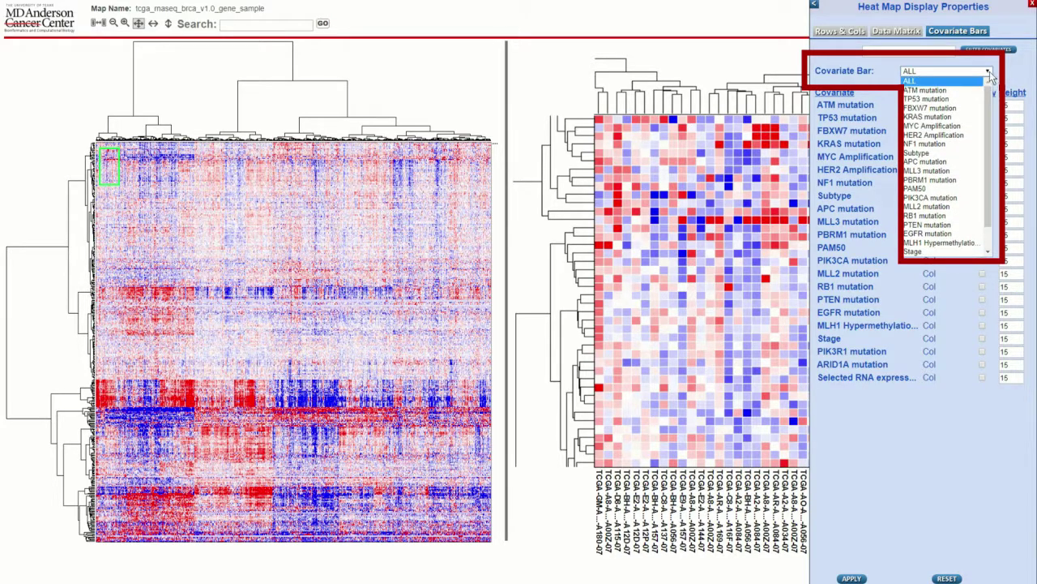
left_click(990, 73)
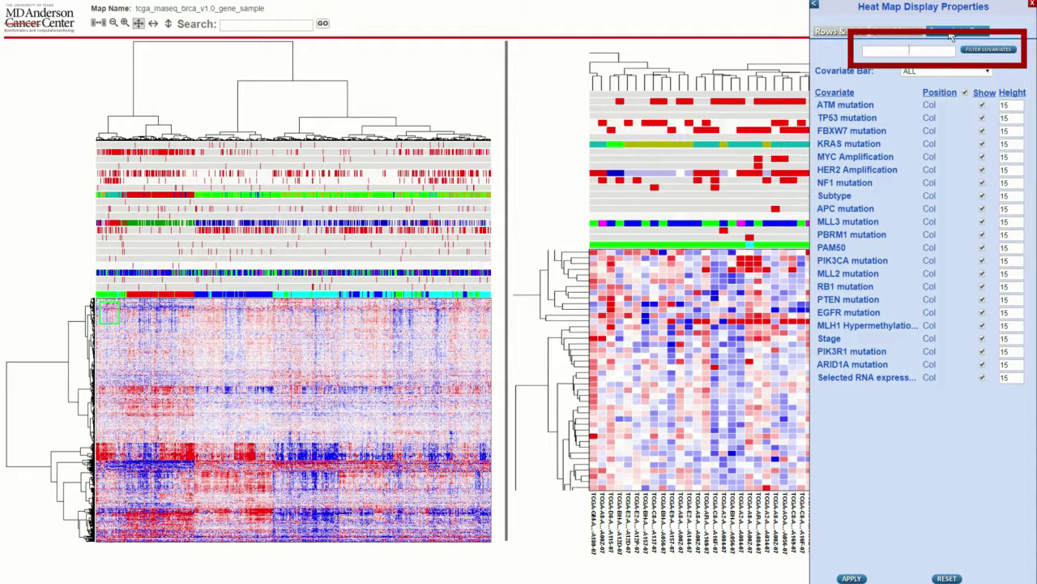
- Filter covariates by 'mutation', uncheck Show for all of them, and apply
type("mutation")
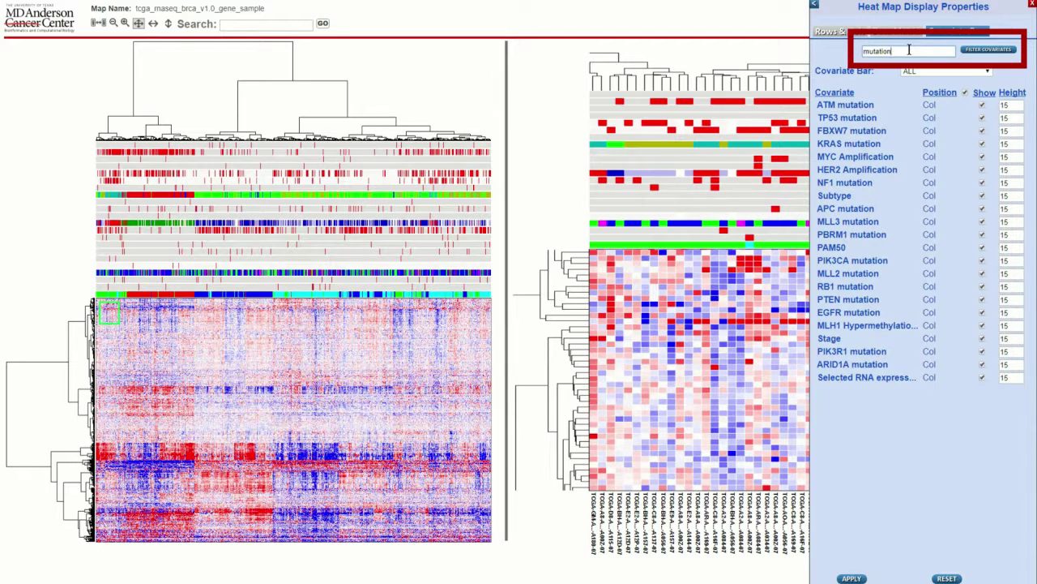
left_click(1005, 51)
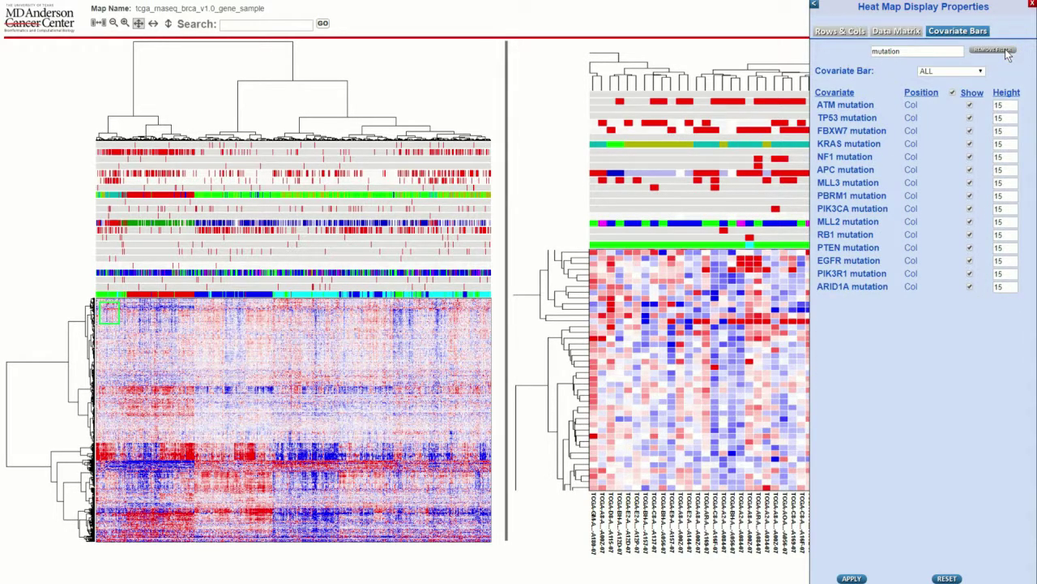
left_click(952, 92)
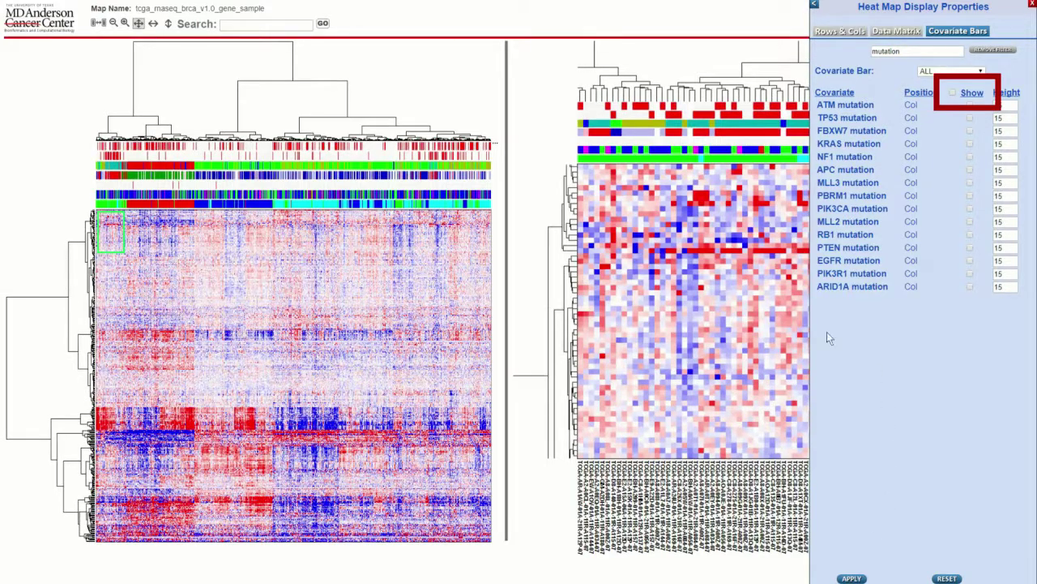
left_click(1034, 7)
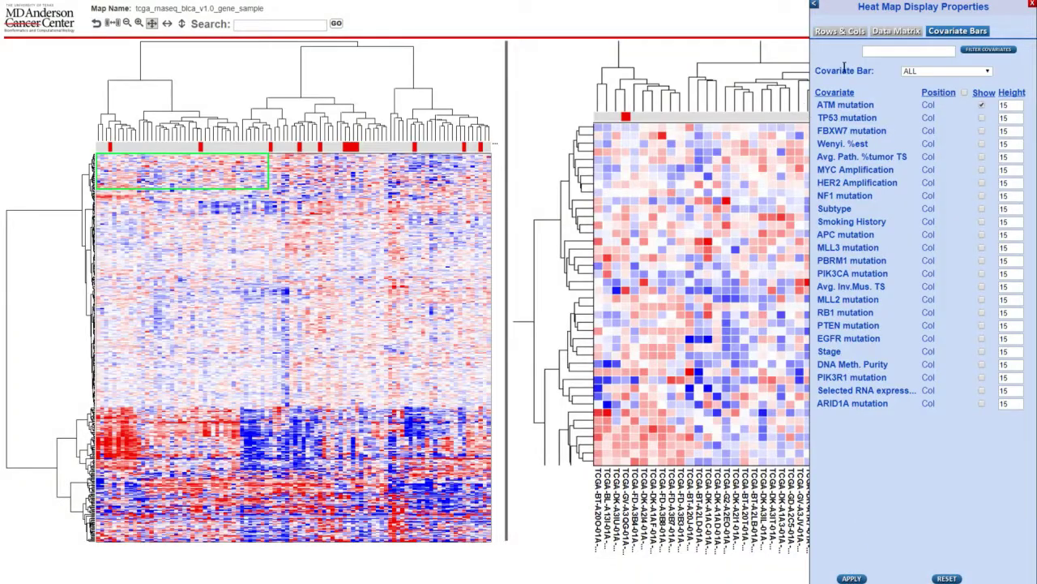
- Select the ATM mutation covariate and colour its WT category blue at luminance 120
left_click(987, 72)
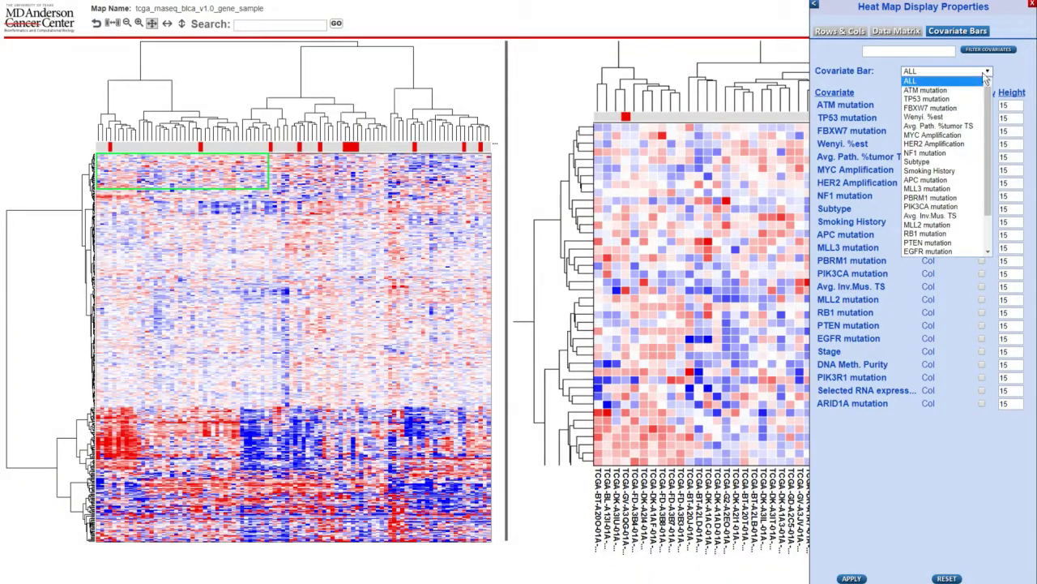
left_click(936, 91)
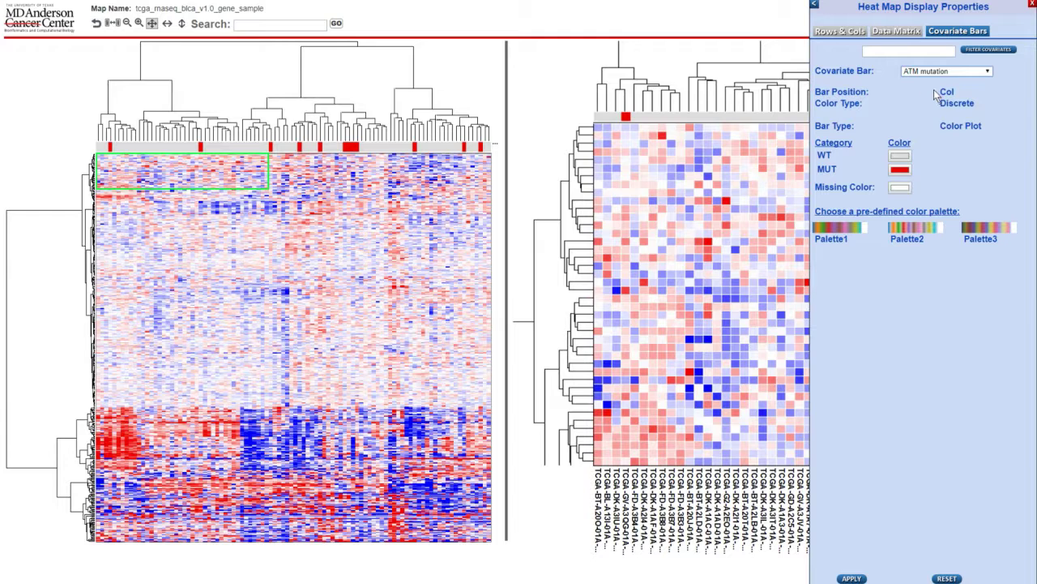
left_click(901, 157)
left_click(218, 17)
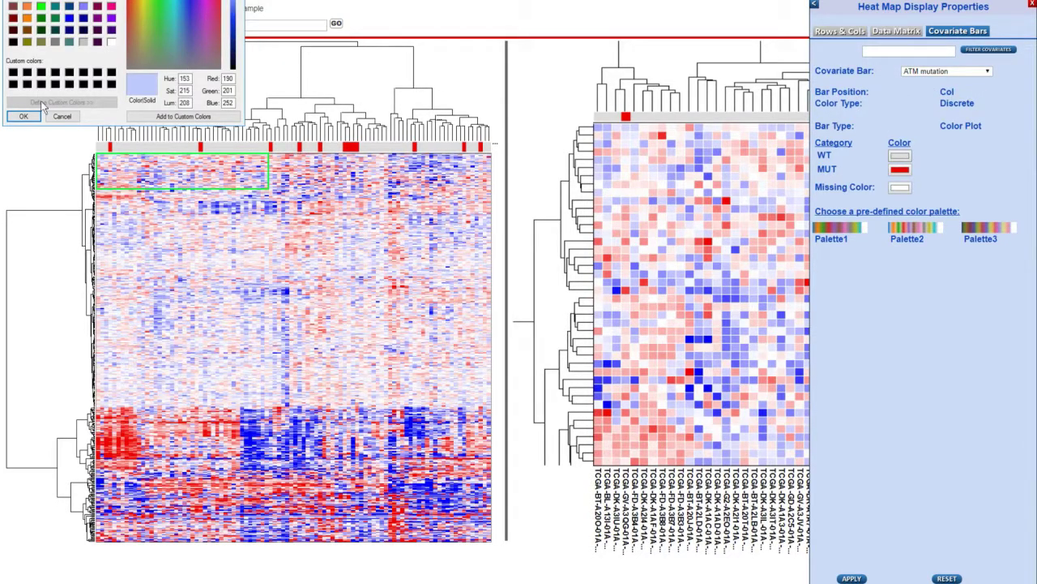
left_click(243, 18)
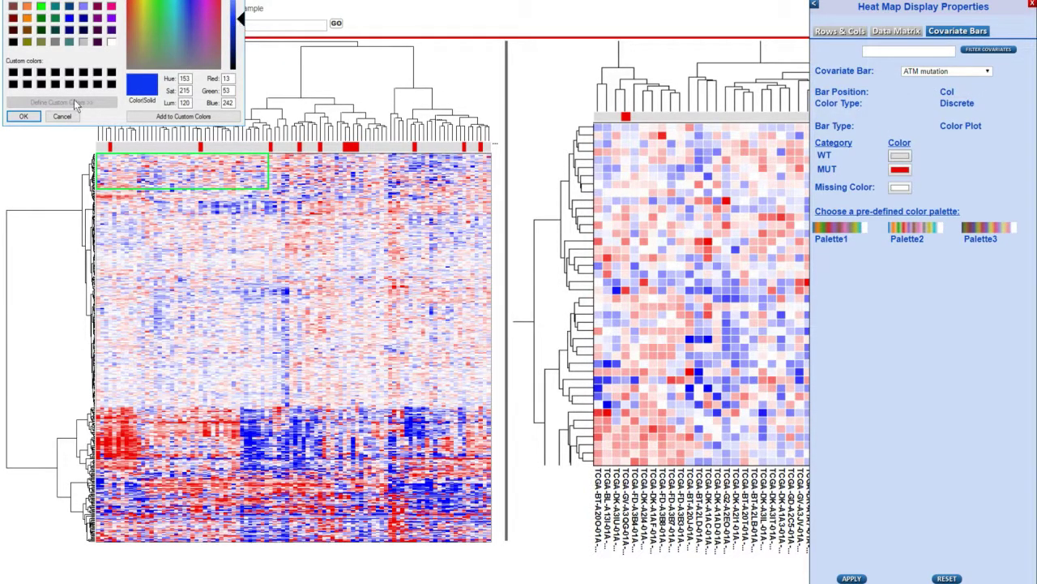
left_click(22, 116)
- Colour the ATM mutation MUT category green and apply the new colours
left_click(898, 170)
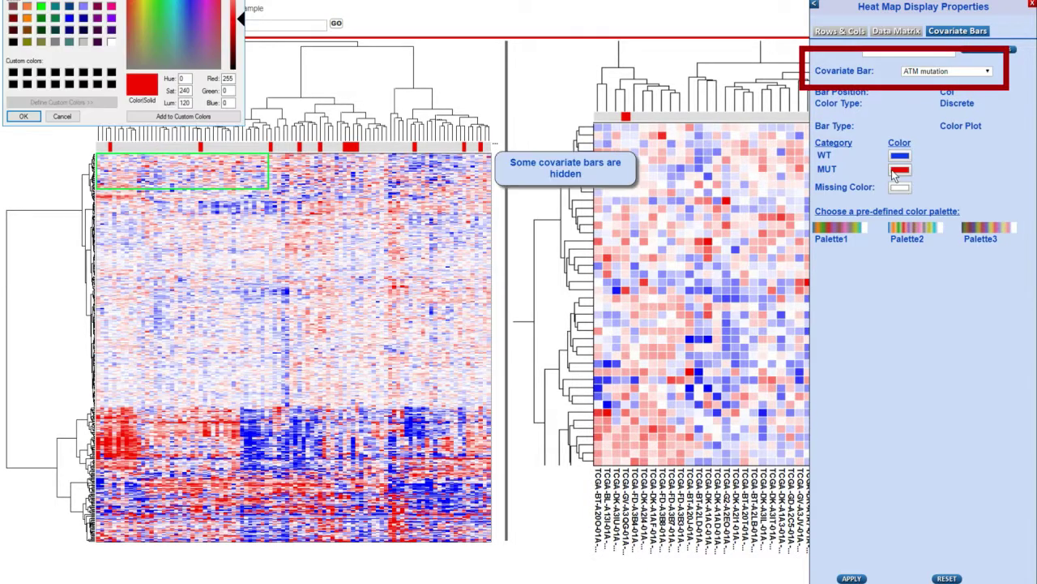
left_click(41, 5)
left_click(22, 117)
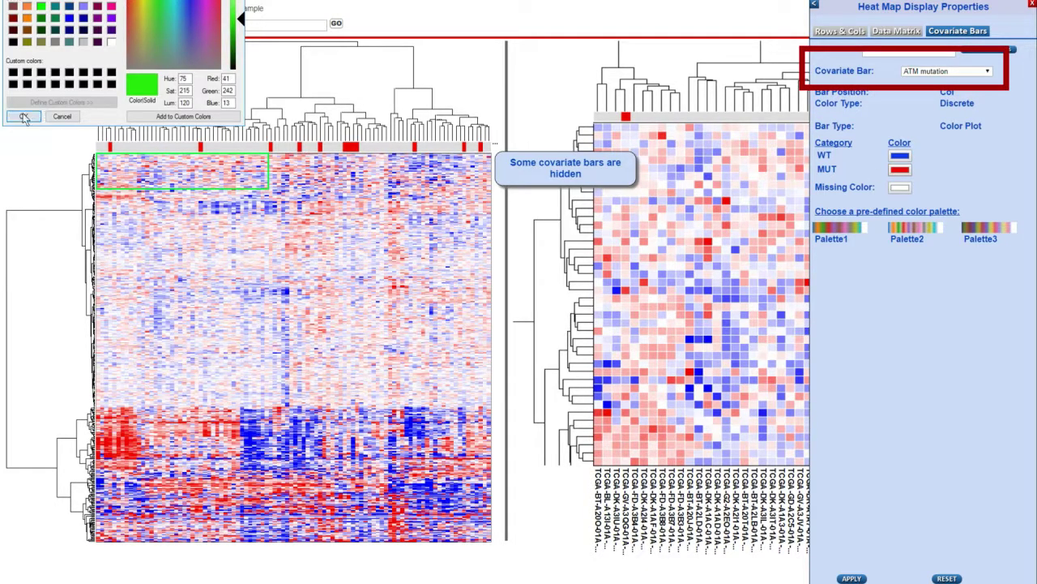
left_click(851, 577)
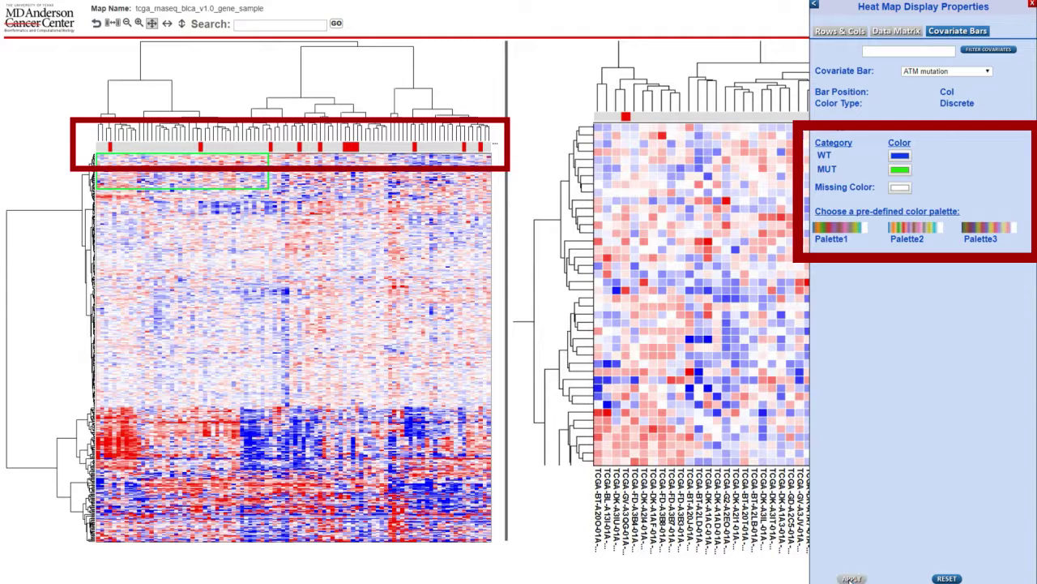